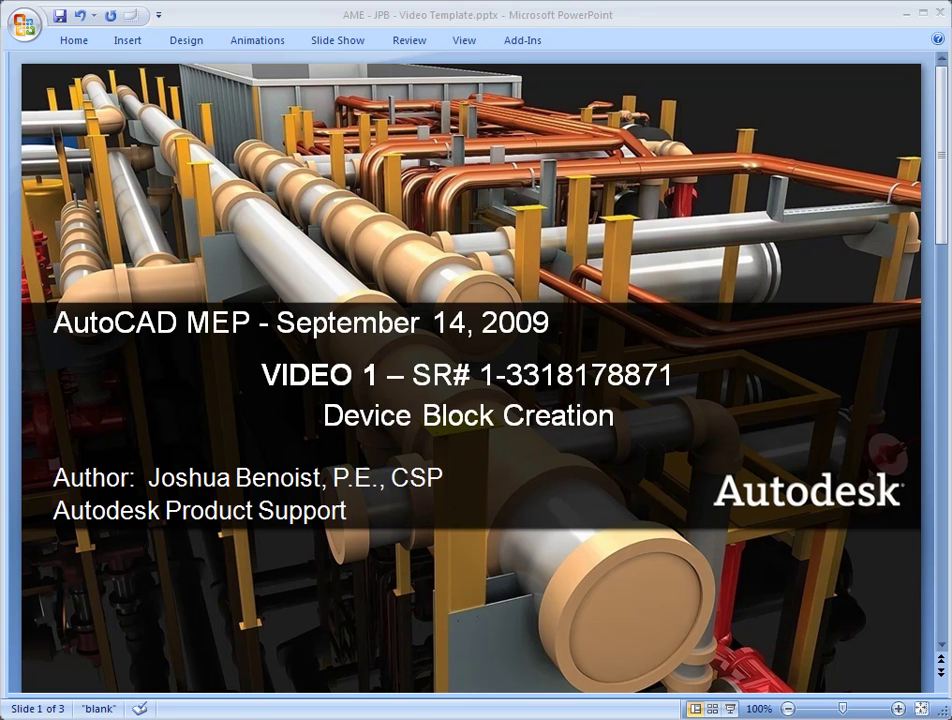
# Step: Advance to slide 2, showing the customer's quote about the custom device inserting bigger
pyautogui.click(942, 673)
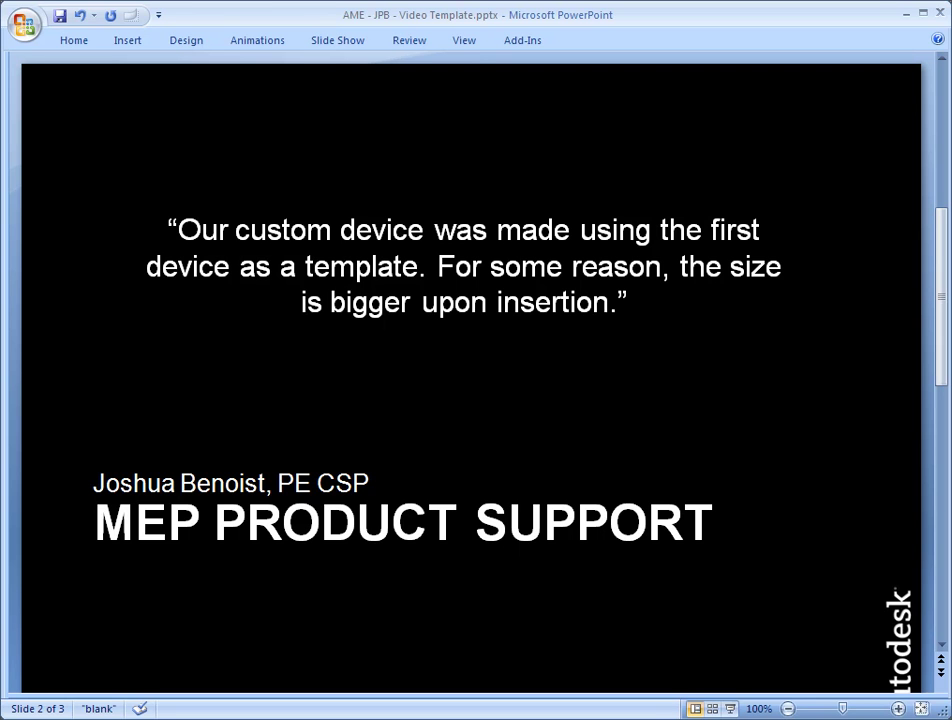
# Step: Minimize PowerPoint to reveal the PStest 2010 drawing with the four device symbols
pyautogui.click(905, 14)
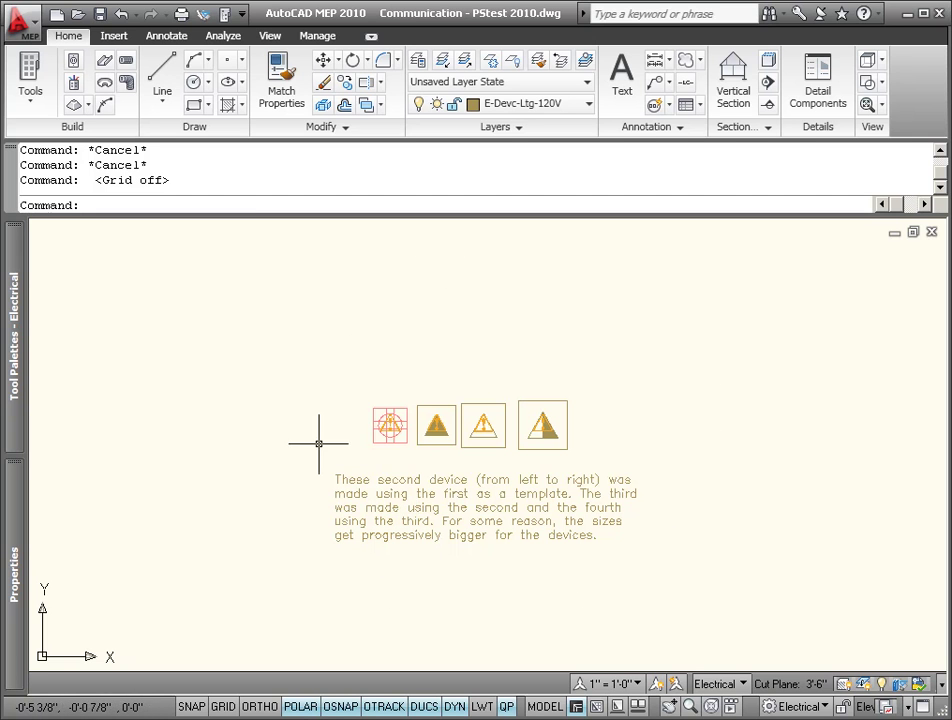
pyautogui.moveTo(17, 325)
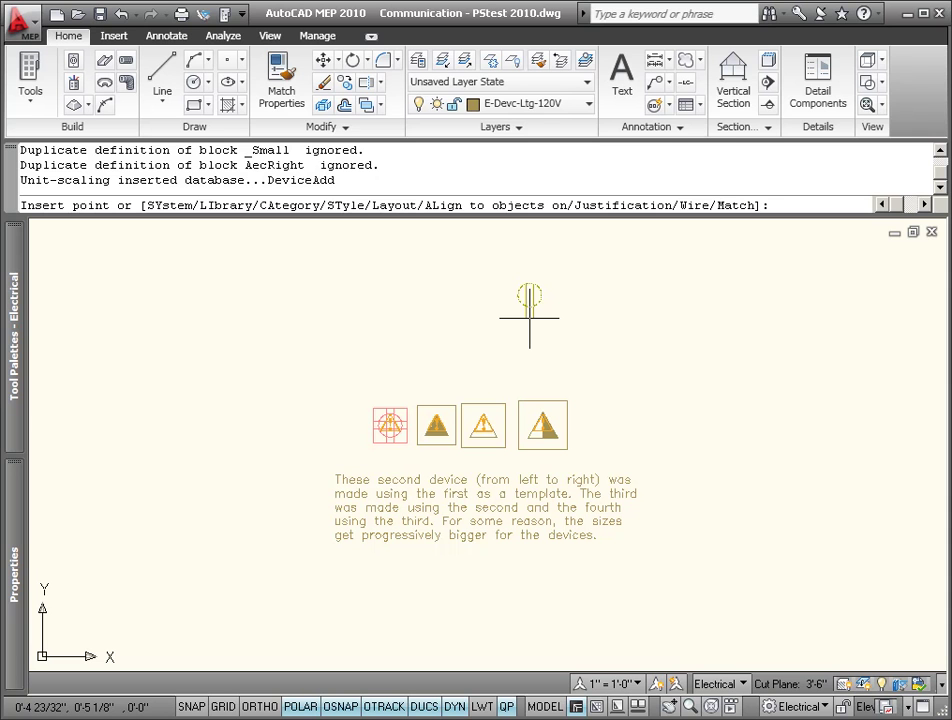
pyautogui.press('Escape')
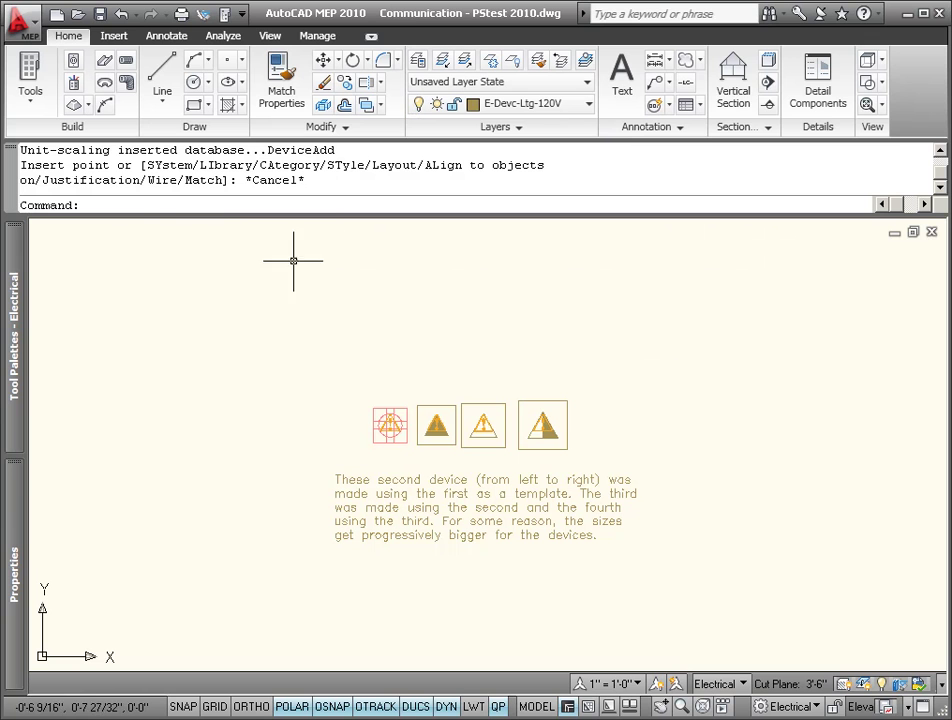
pyautogui.click(195, 103)
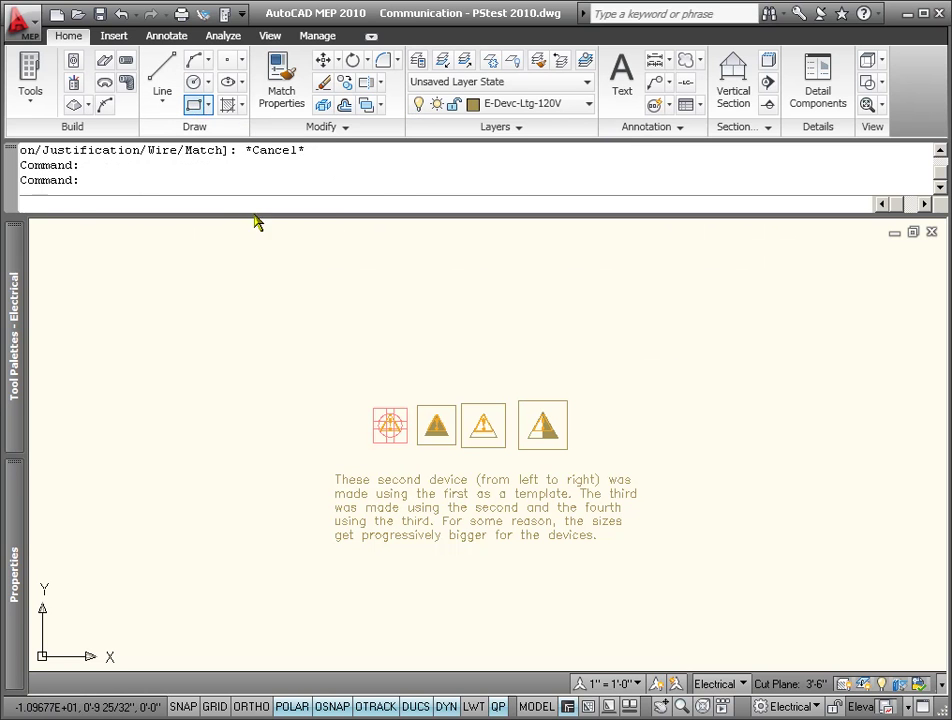
# Step: Draw a 50' by 20' rectangle from a corner left of the device symbols
pyautogui.click(166, 408)
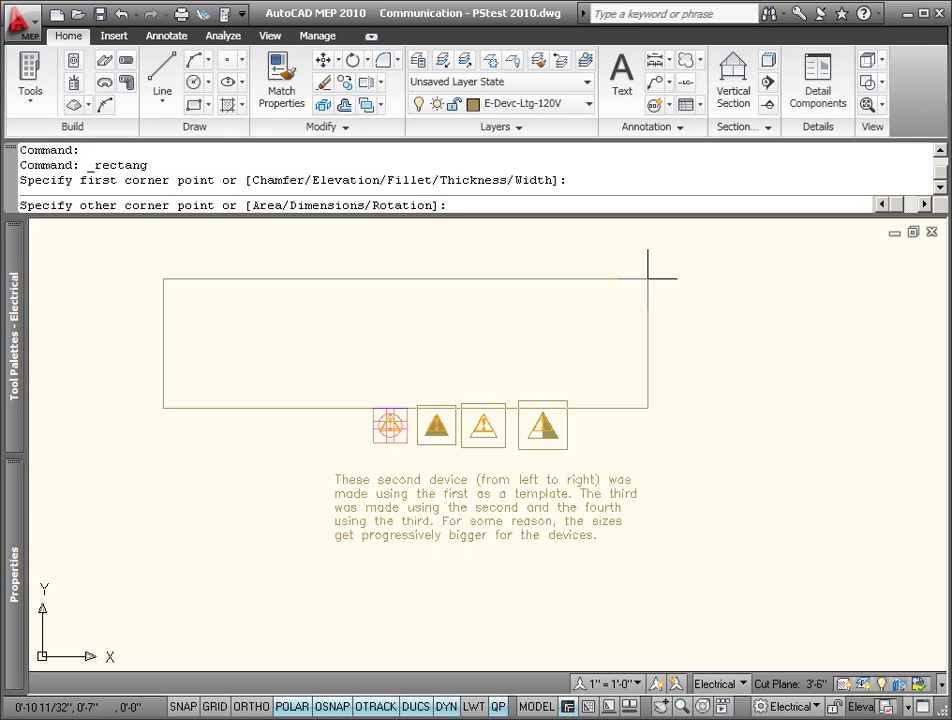
pyautogui.write('50')
pyautogui.press('BackSpace')
pyautogui.press('BackSpace')
pyautogui.write(',')
pyautogui.press('Return')
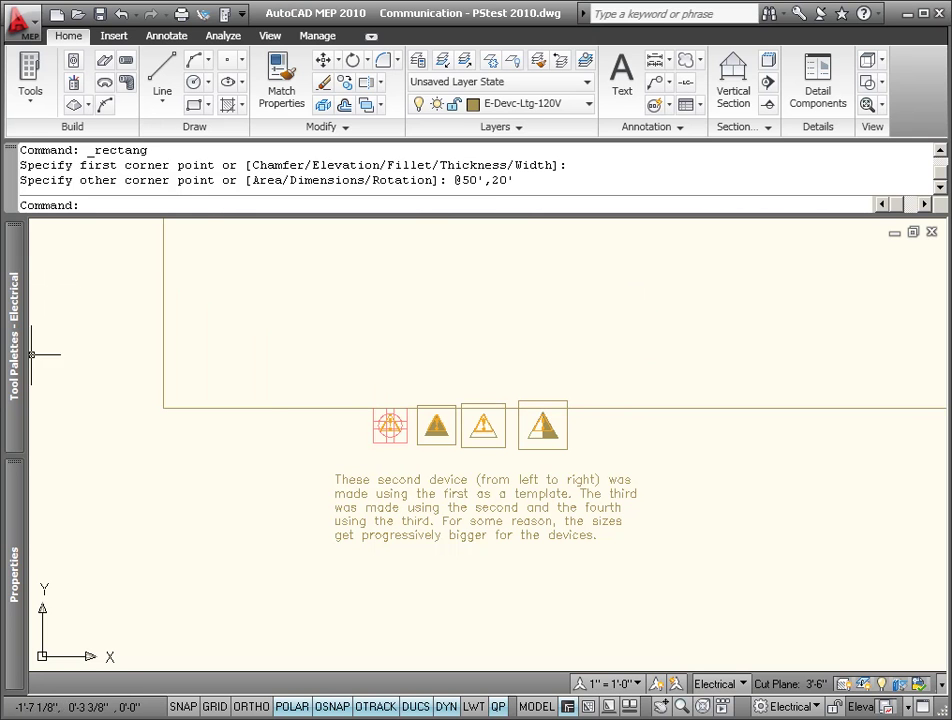
# Step: Zoom to the drawing extents with Z, E
pyautogui.scroll(-6, 206, 508)
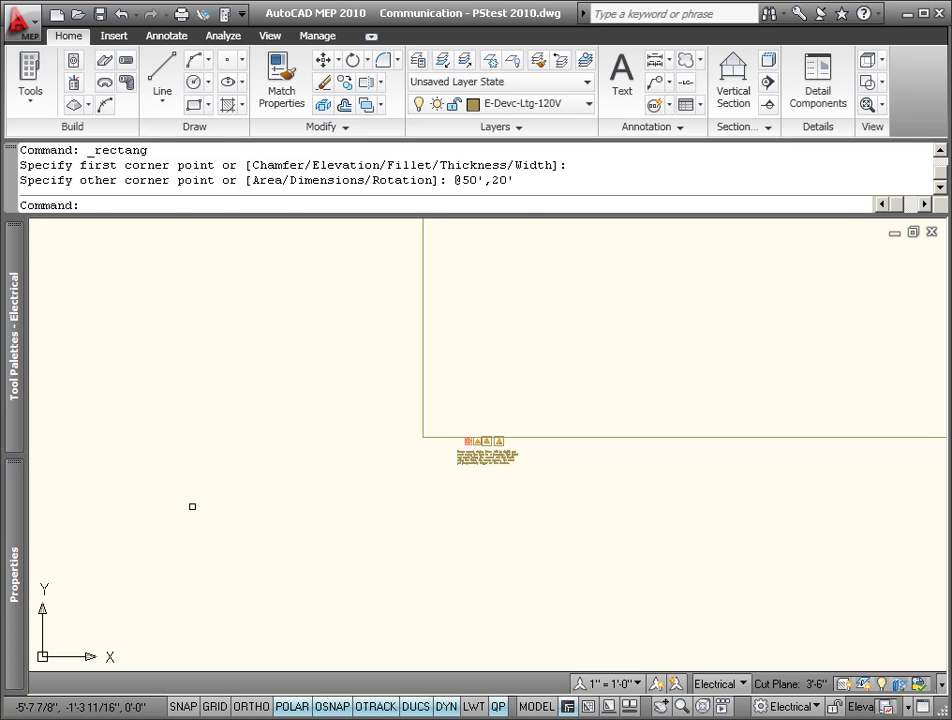
pyautogui.write('z')
pyautogui.press('Return')
pyautogui.write('e')
pyautogui.press('Return')
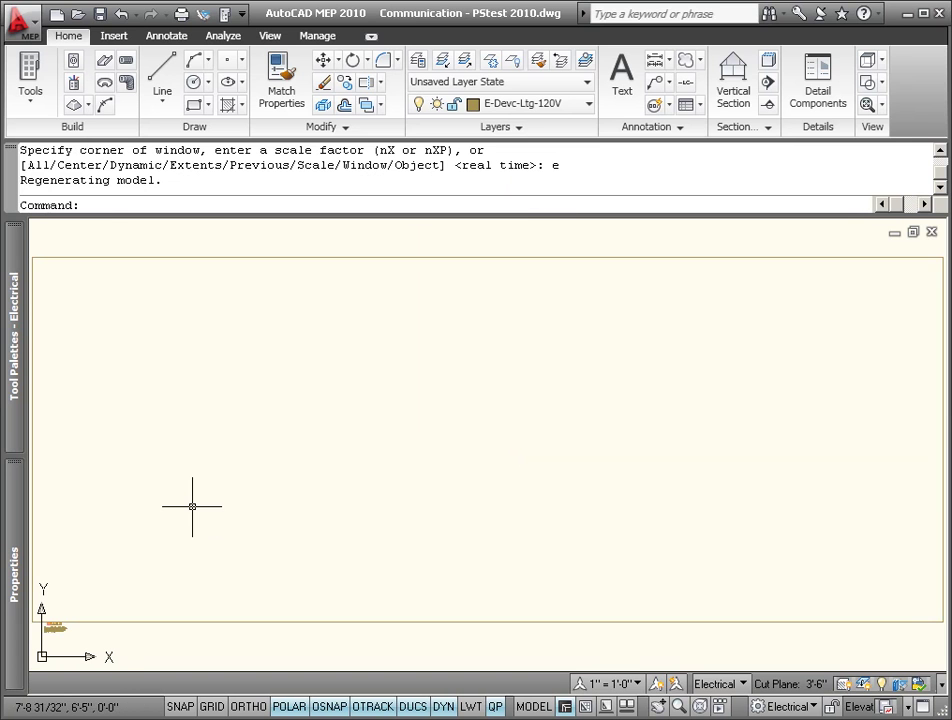
# Step: Window-select the four device symbols and note at the rectangle's corner and erase them
pyautogui.scroll(-1, 480, 478)
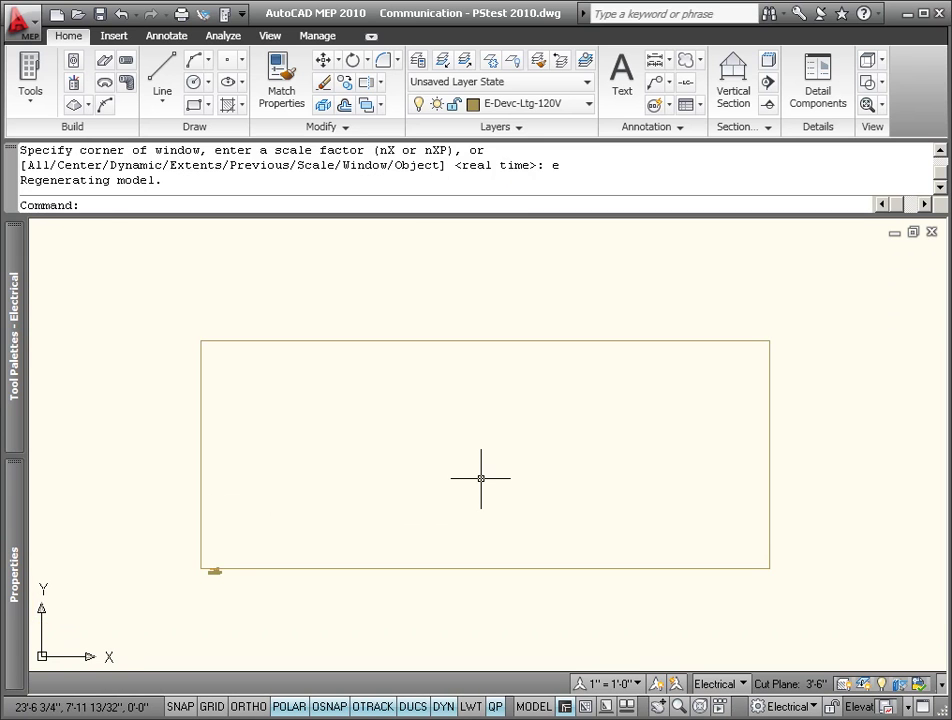
pyautogui.click(134, 533)
pyautogui.click(330, 615)
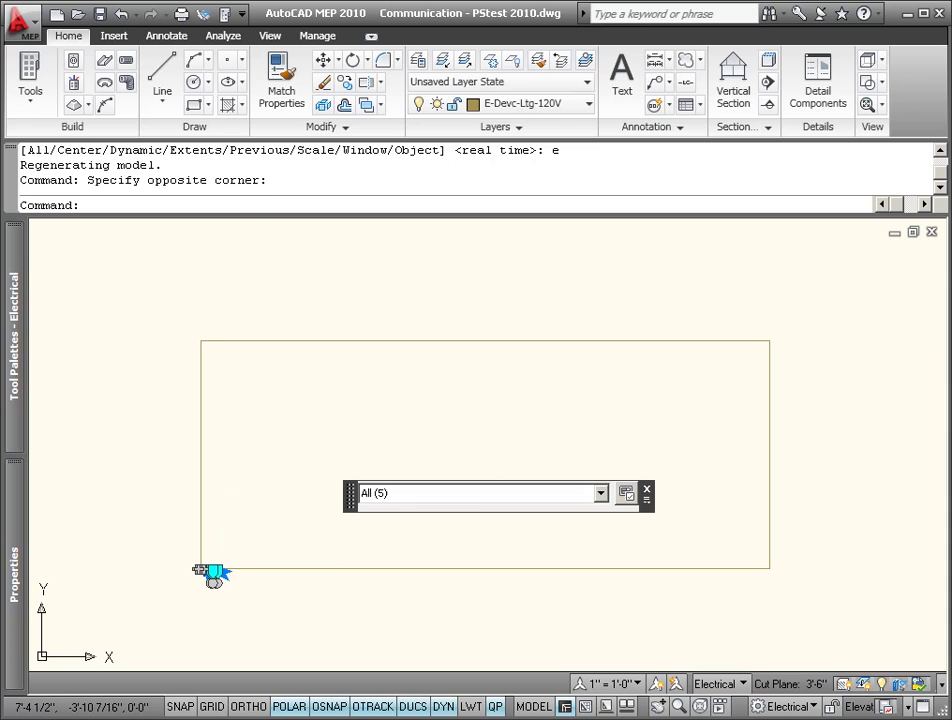
pyautogui.press('Delete')
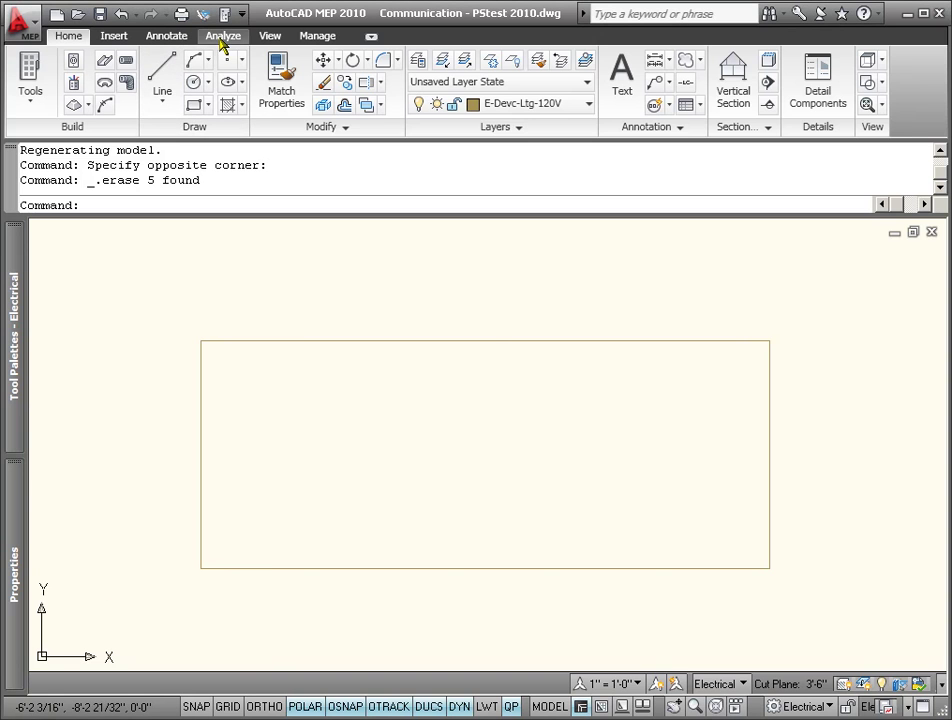
# Step: Measure between the rectangle's top corners with endpoint snaps, confirming 50'-0"
pyautogui.click(223, 35)
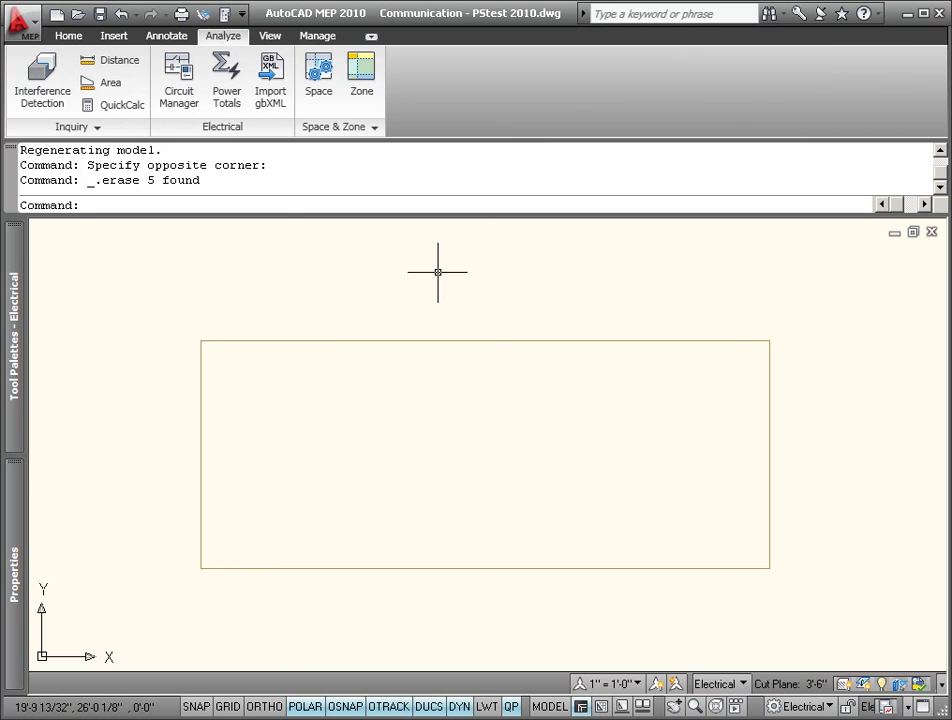
pyautogui.click(114, 63)
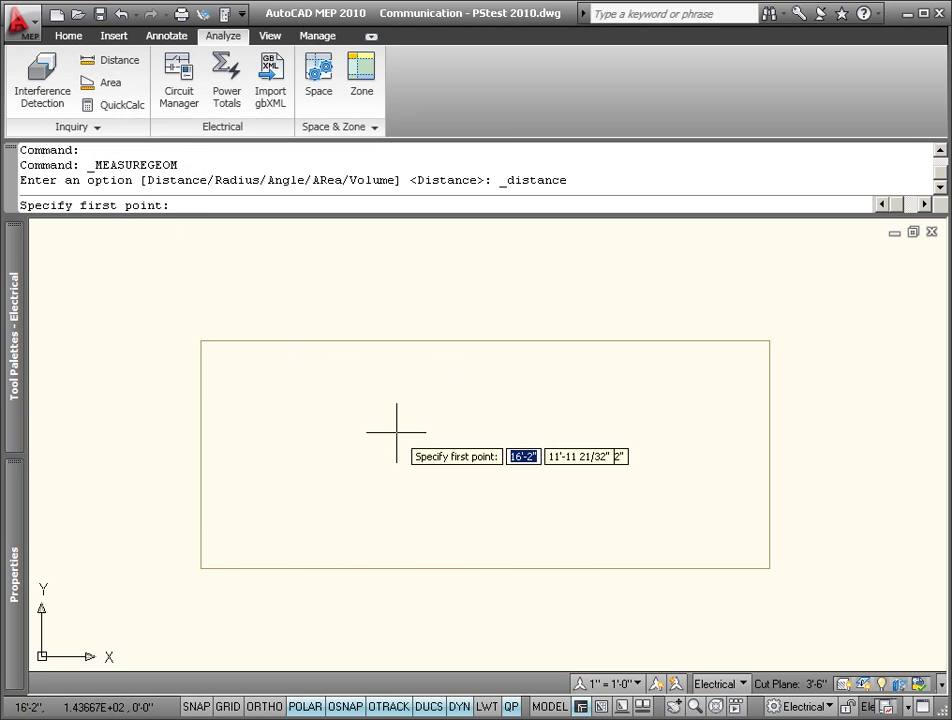
pyautogui.keyDown('shift'); pyautogui.rightClick(186, 329); pyautogui.keyUp('shift')
pyautogui.click(212, 418)
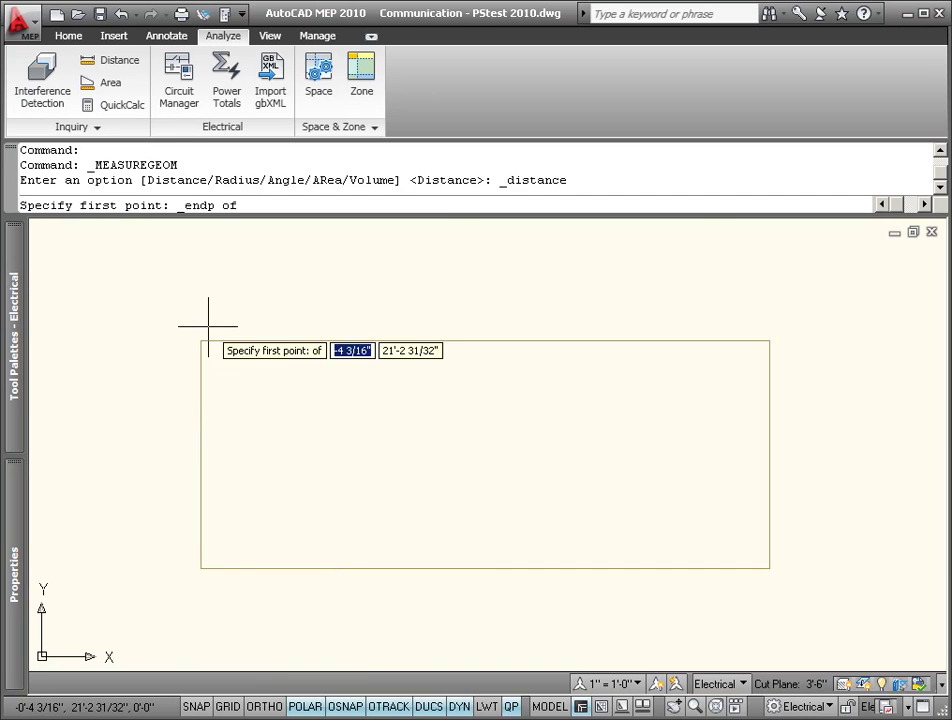
pyautogui.click(201, 340)
pyautogui.keyDown('shift'); pyautogui.rightClick(631, 288); pyautogui.keyUp('shift')
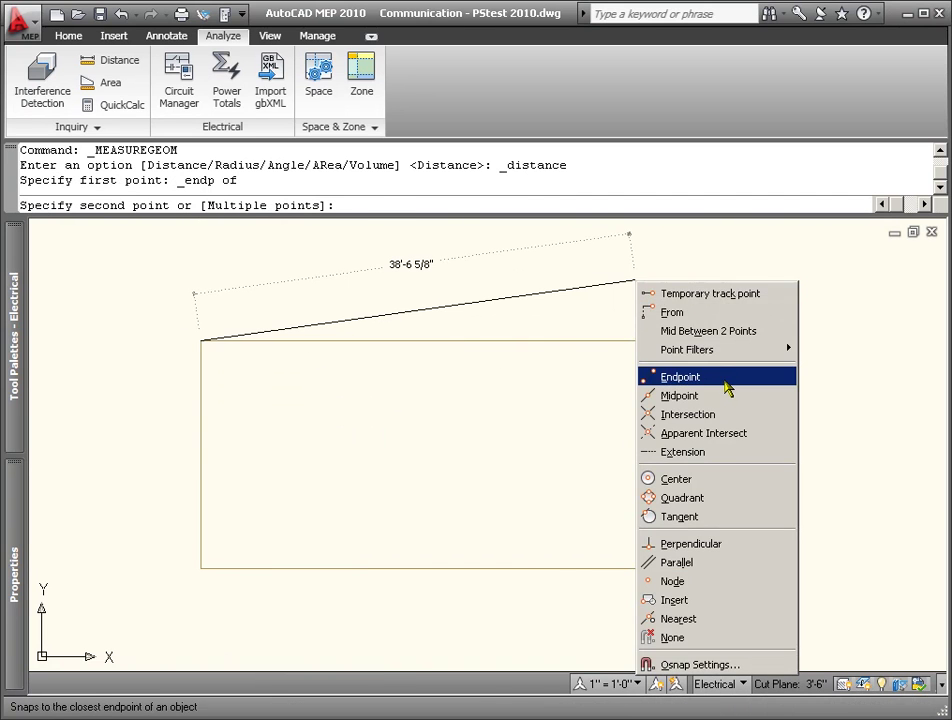
pyautogui.click(725, 378)
pyautogui.click(768, 341)
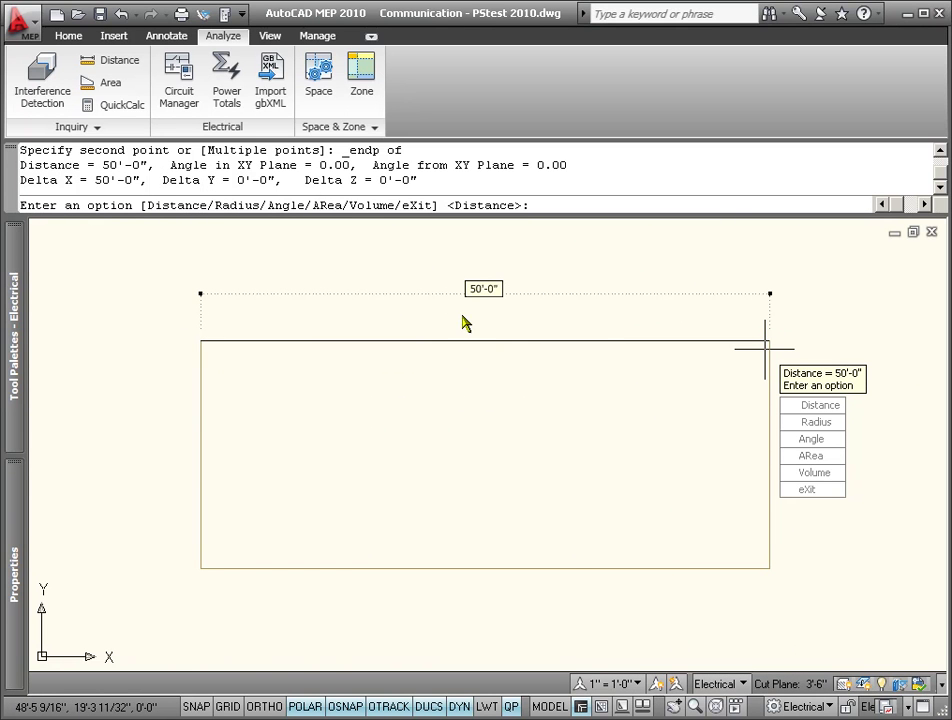
pyautogui.press('Escape')
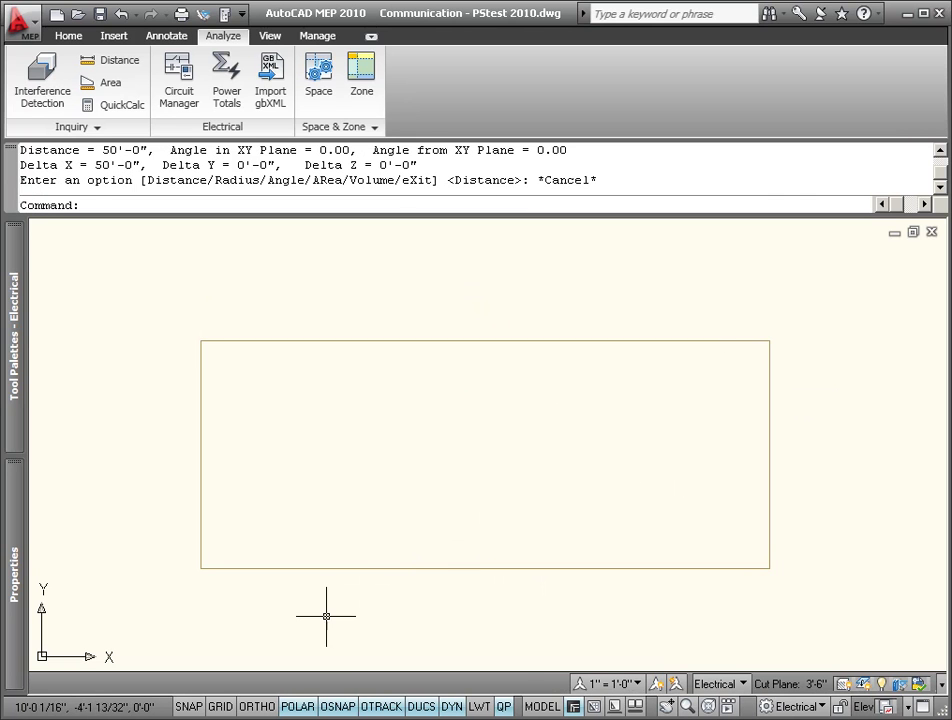
# Step: Switch to the Work layout and delete the left isometric viewport
pyautogui.click(543, 706)
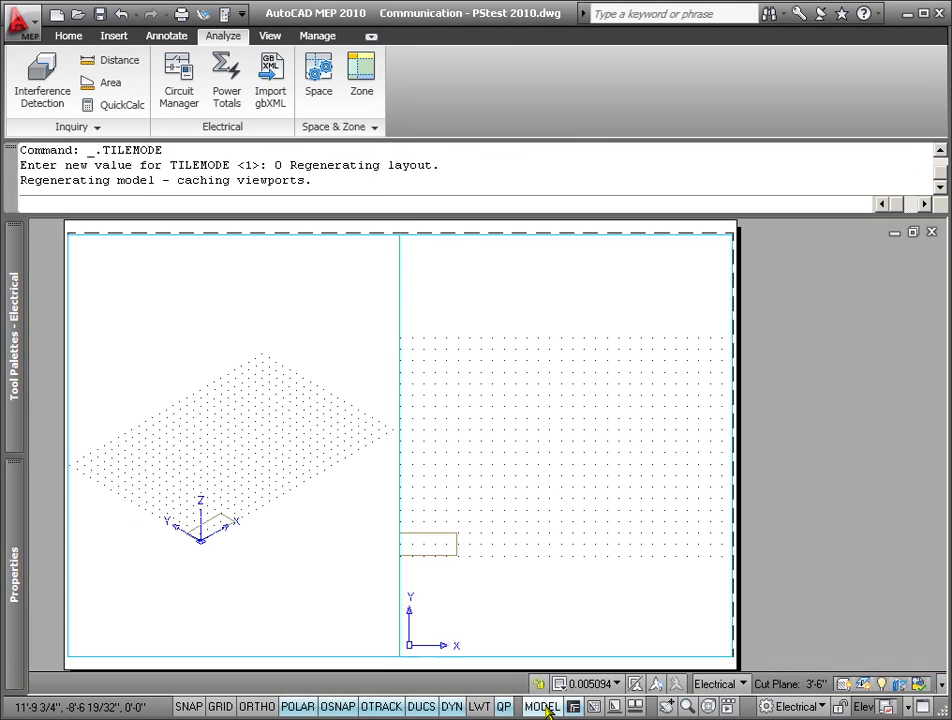
pyautogui.doubleClick(326, 664)
pyautogui.click(323, 655)
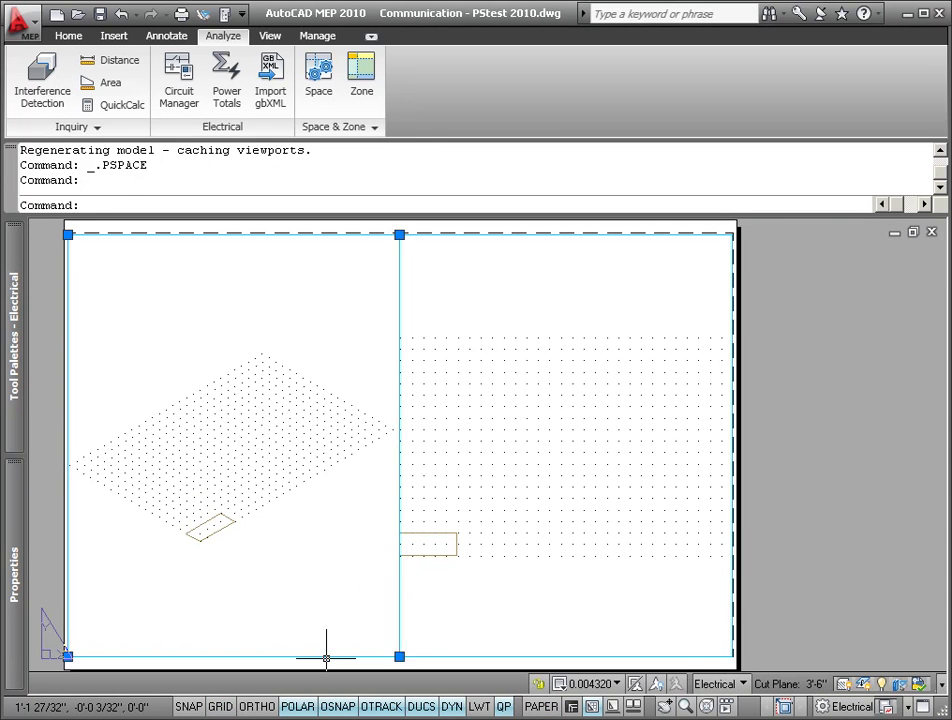
pyautogui.press('Delete')
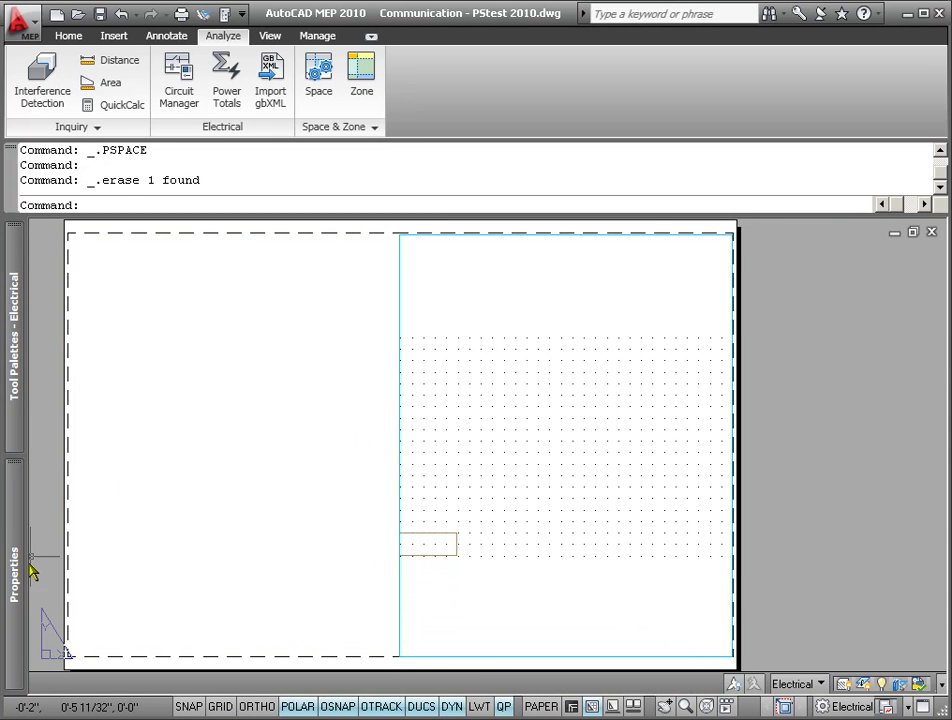
# Step: Stretch the remaining plan viewport's lower-left corner leftward to widen it across the sheet
pyautogui.moveTo(28, 570)
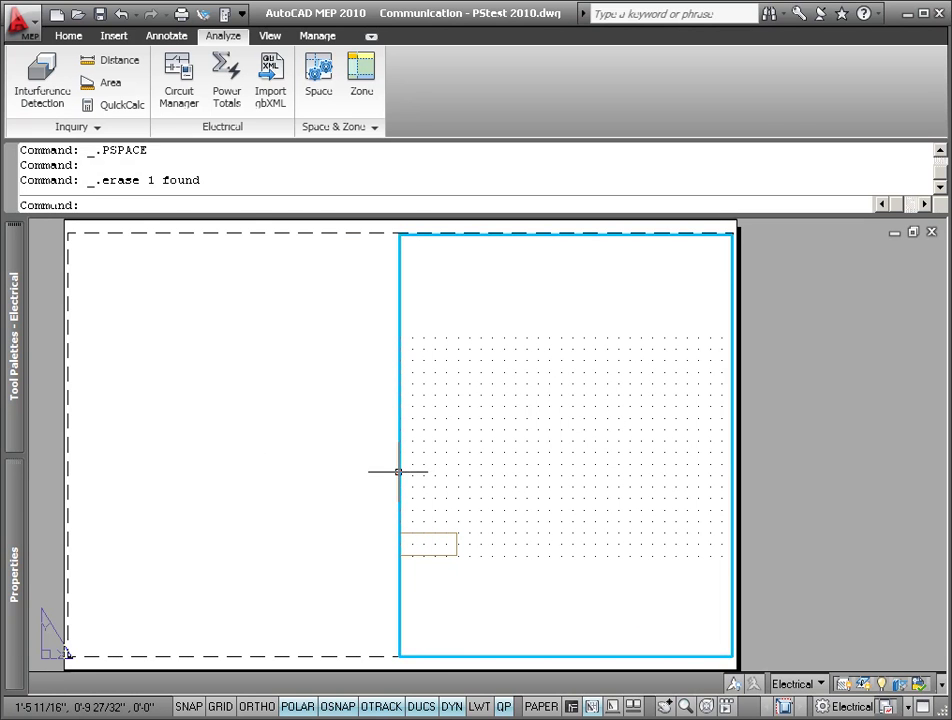
pyautogui.click(398, 472)
pyautogui.click(399, 657)
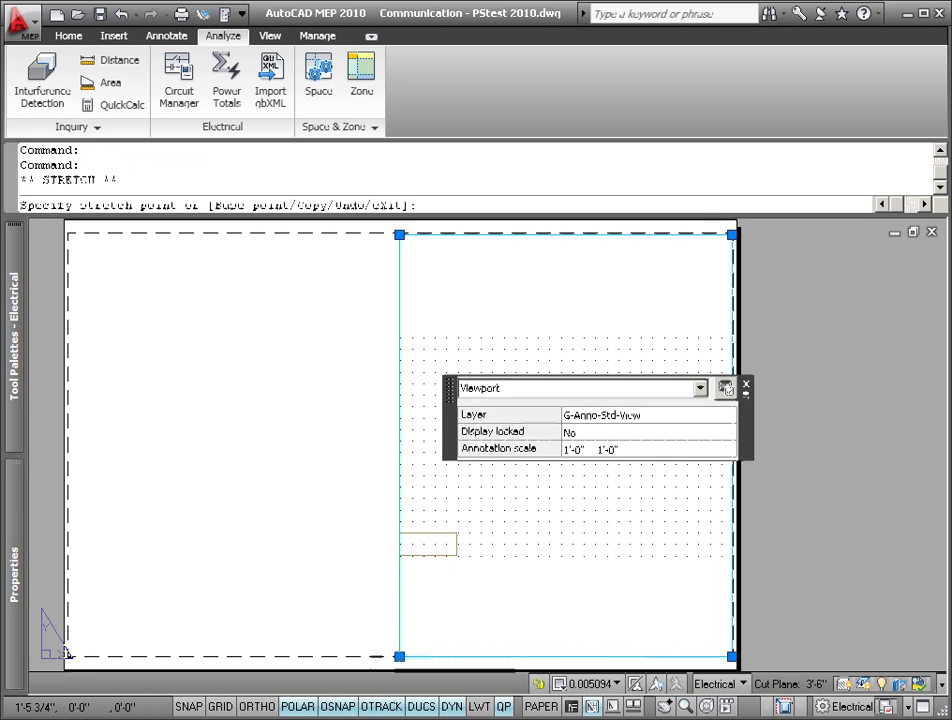
pyautogui.click(183, 656)
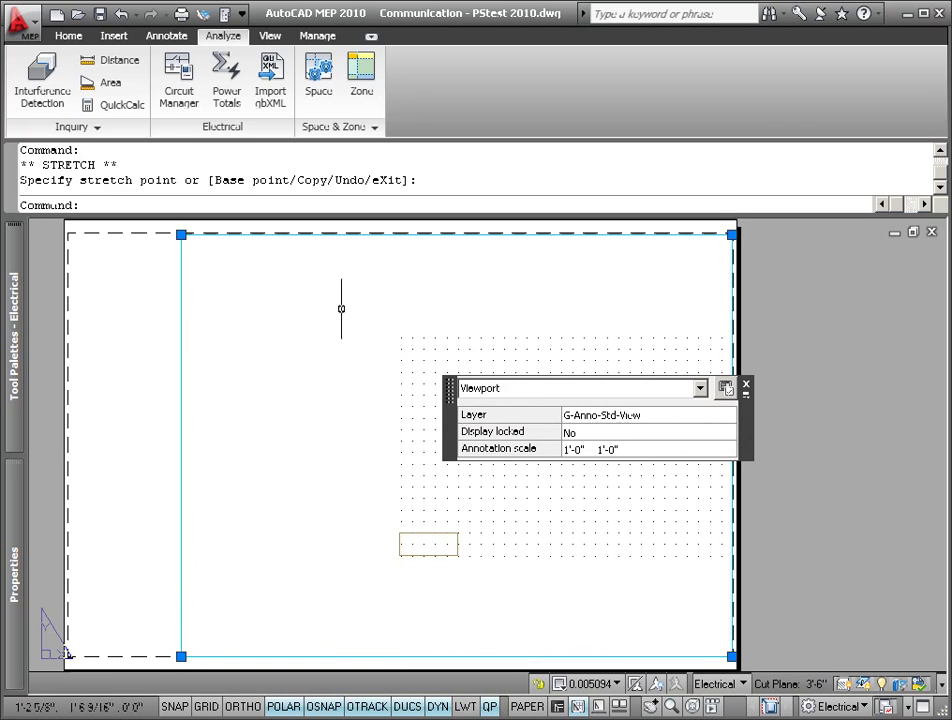
pyautogui.moveTo(528, 408)
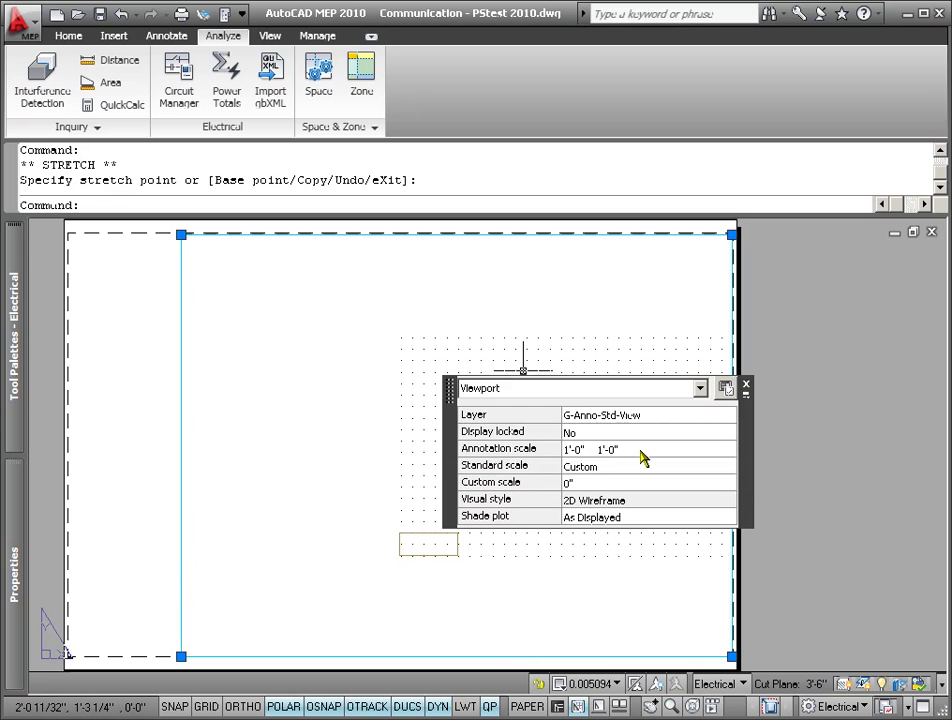